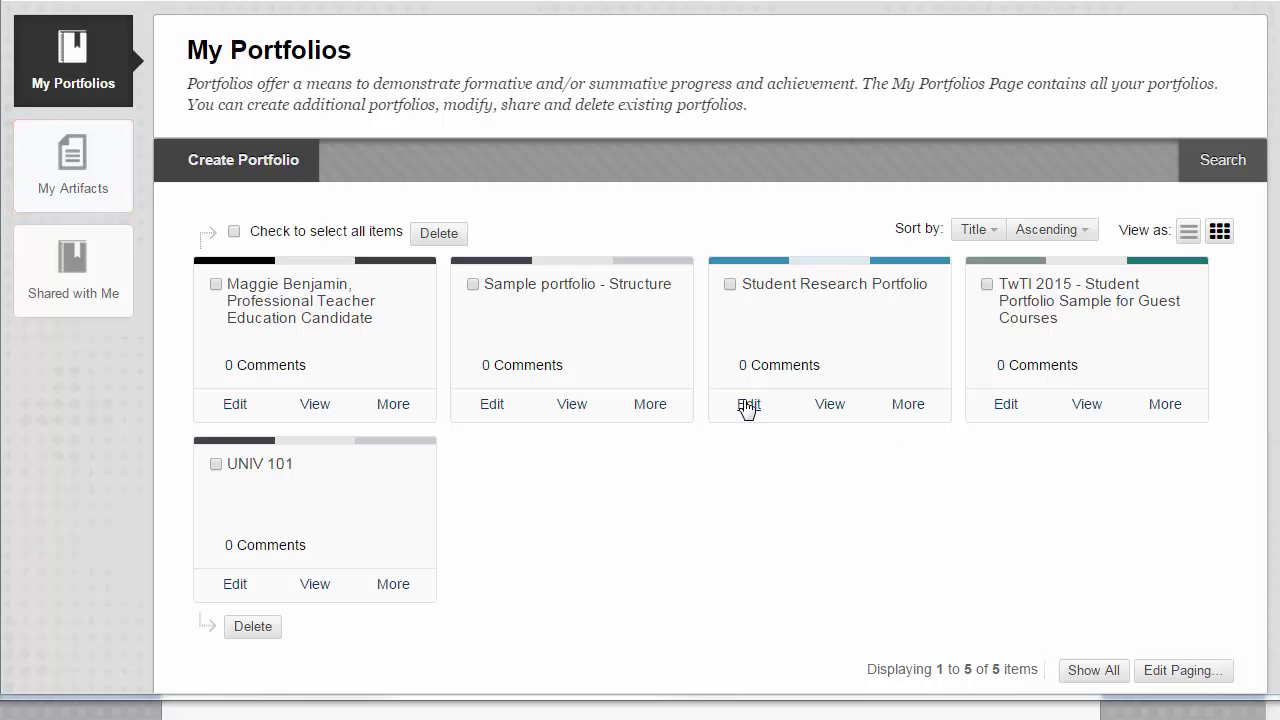
Open the Student Research Portfolio for editing and go to its Article Critique page.
click(748, 405)
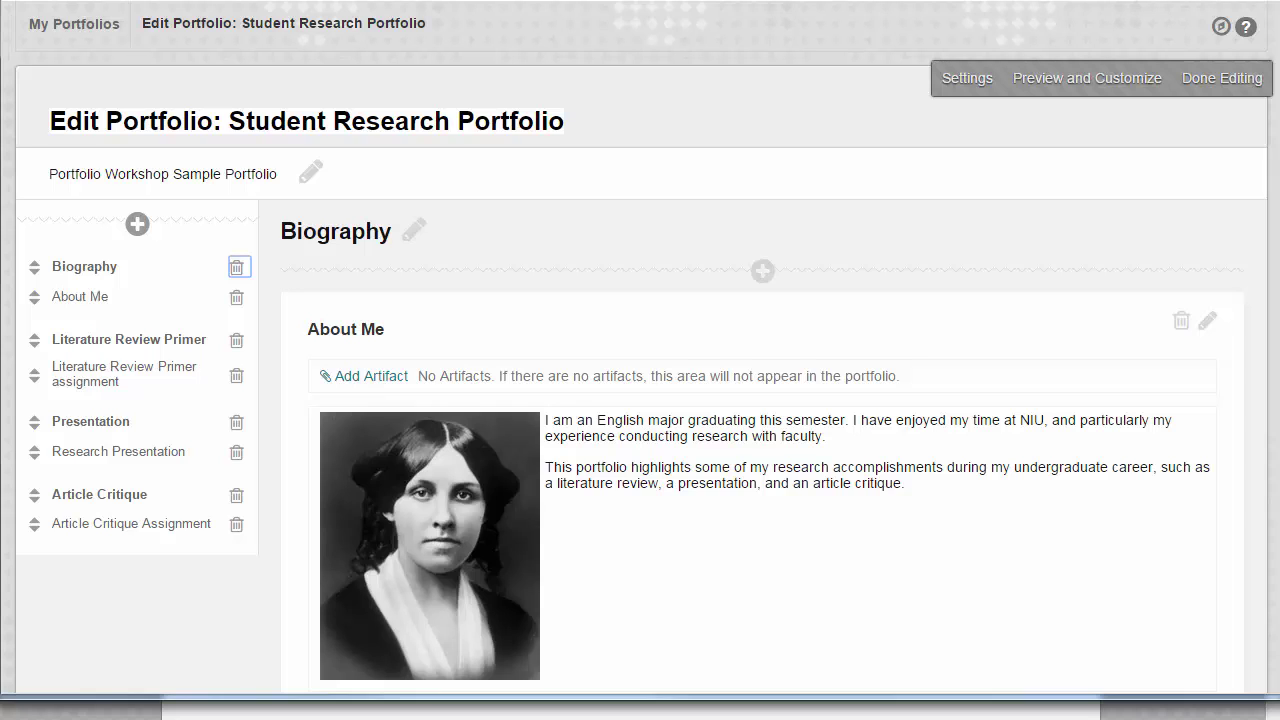
click(82, 502)
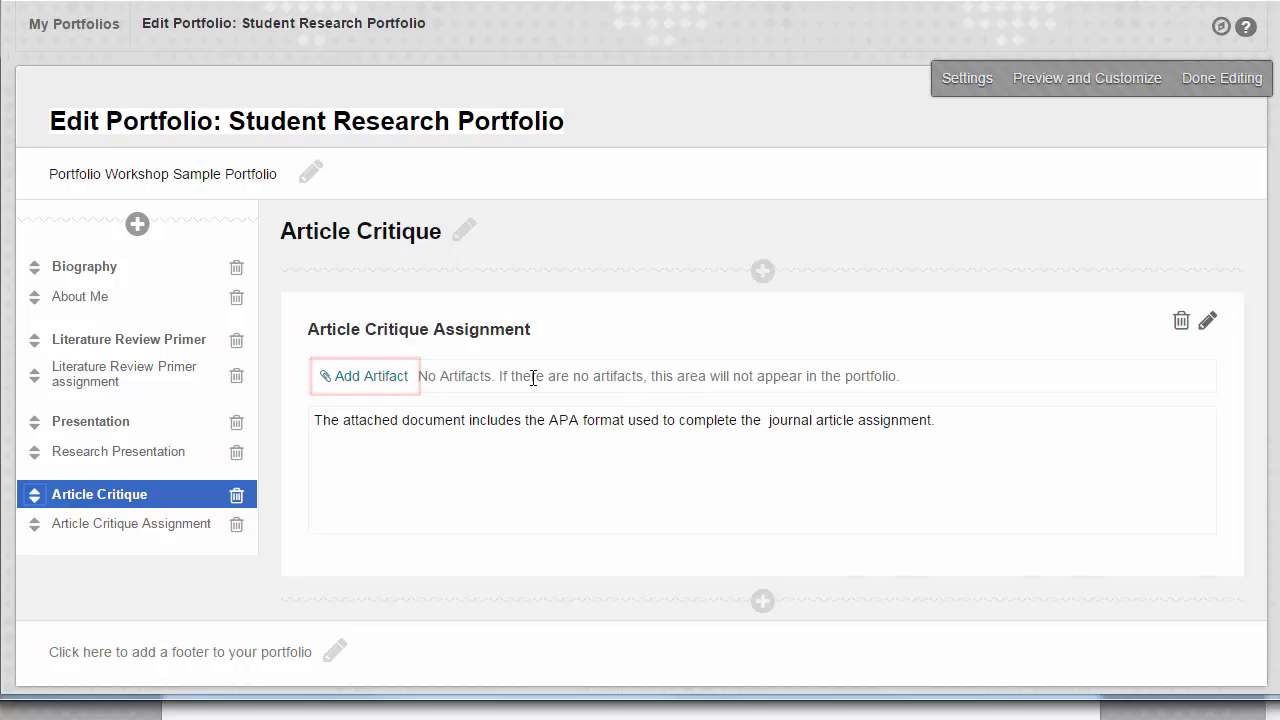
Start a new personal artifact in the Article Critique Assignment section.
click(365, 379)
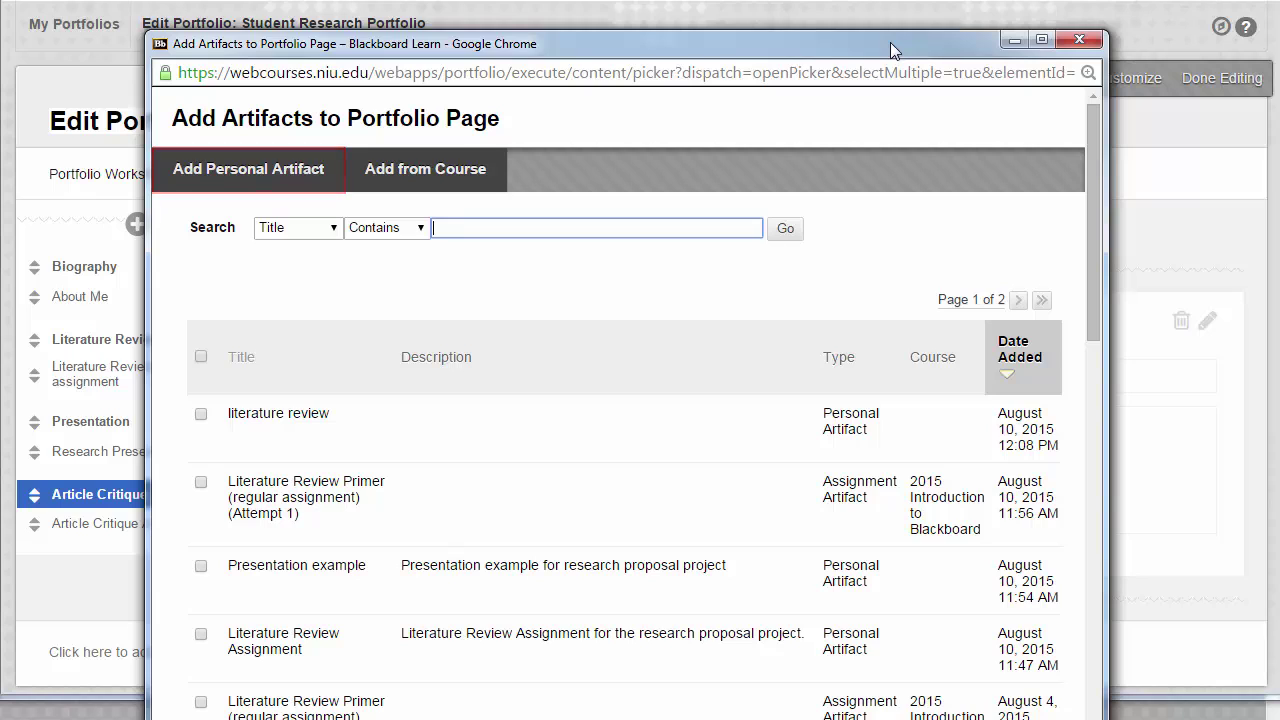
click(210, 186)
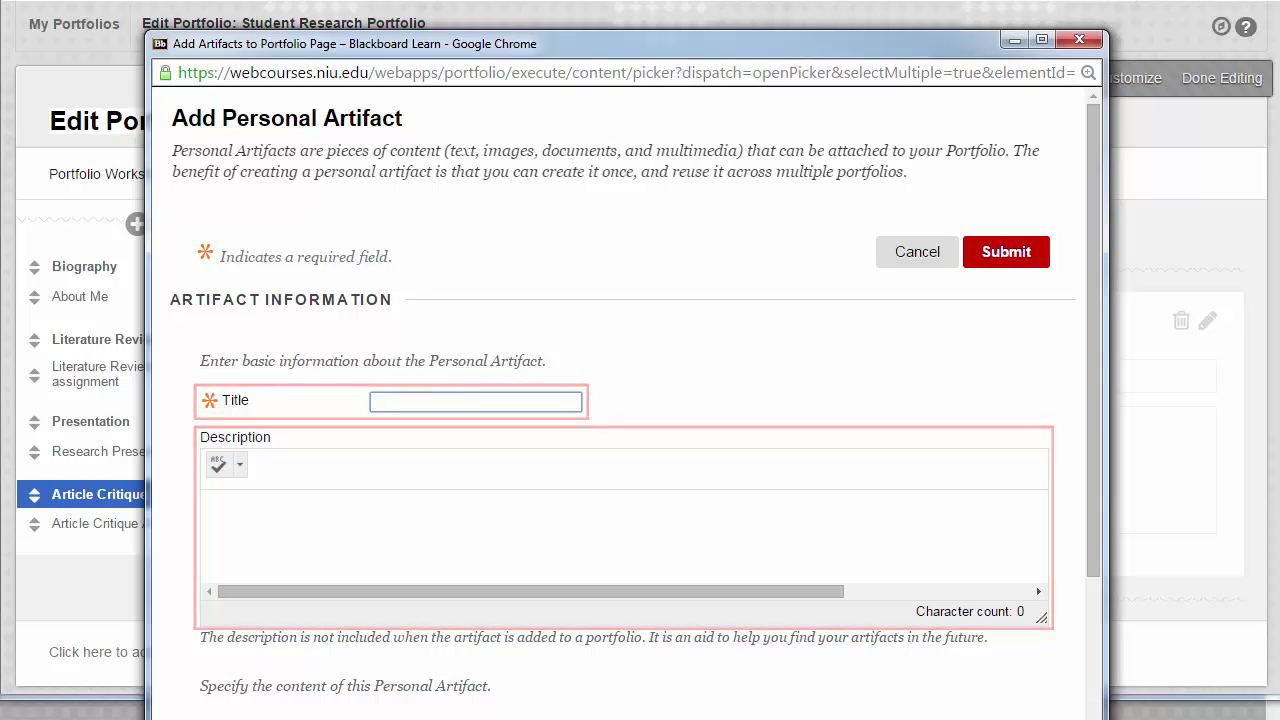
Title the artifact 'APA information', described as 'APA information for the article critique assignment.'.
click(436, 401)
text(APA i)
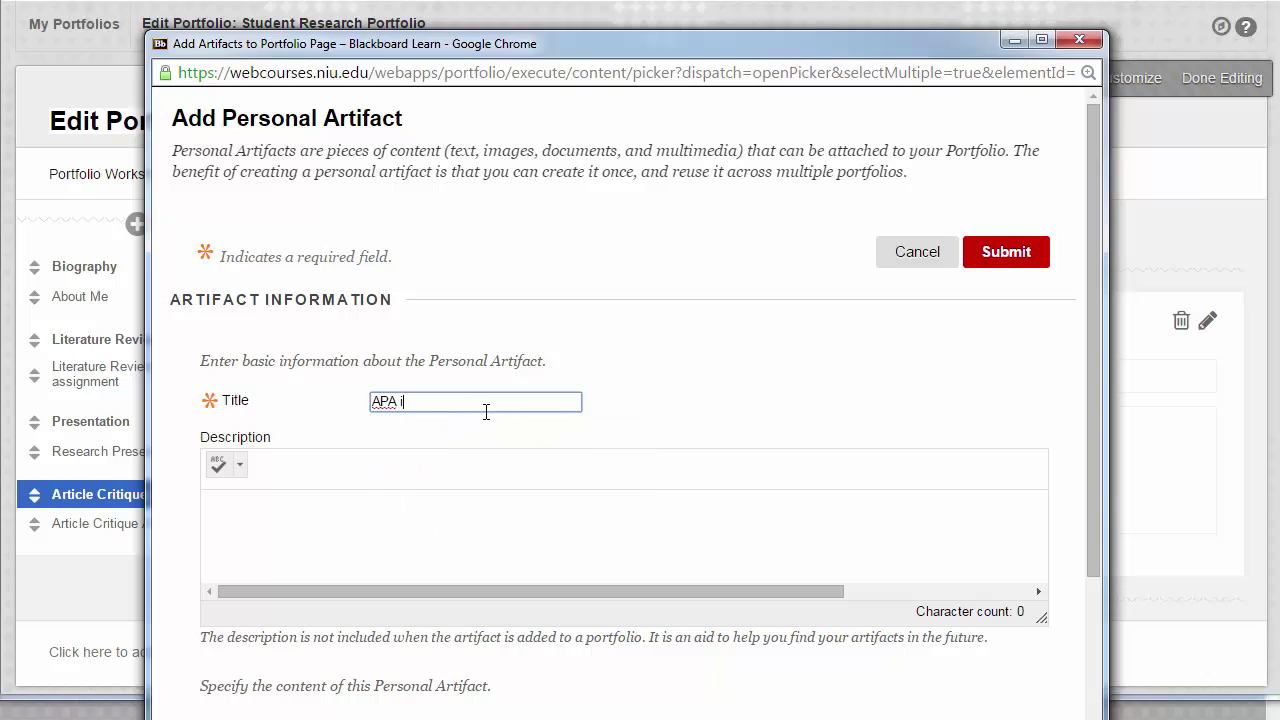
text(nformation)
click(395, 512)
text(APA information for the)
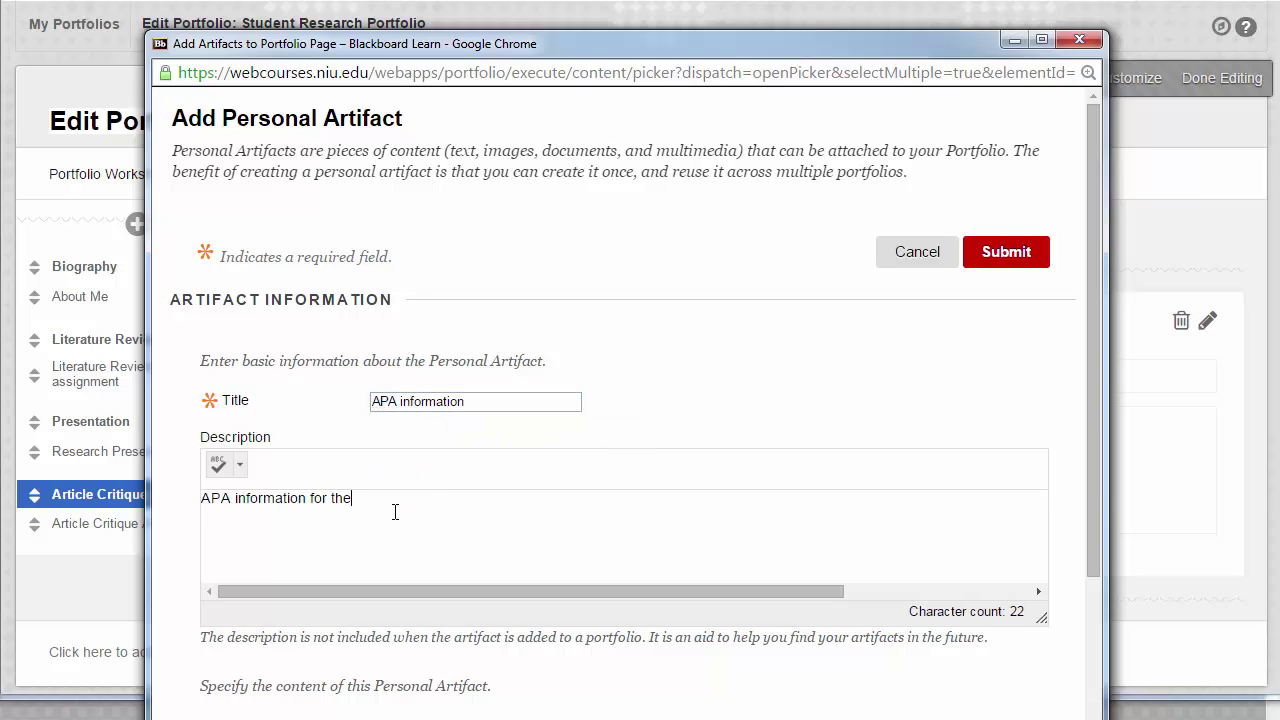
text( article critique assignment.)
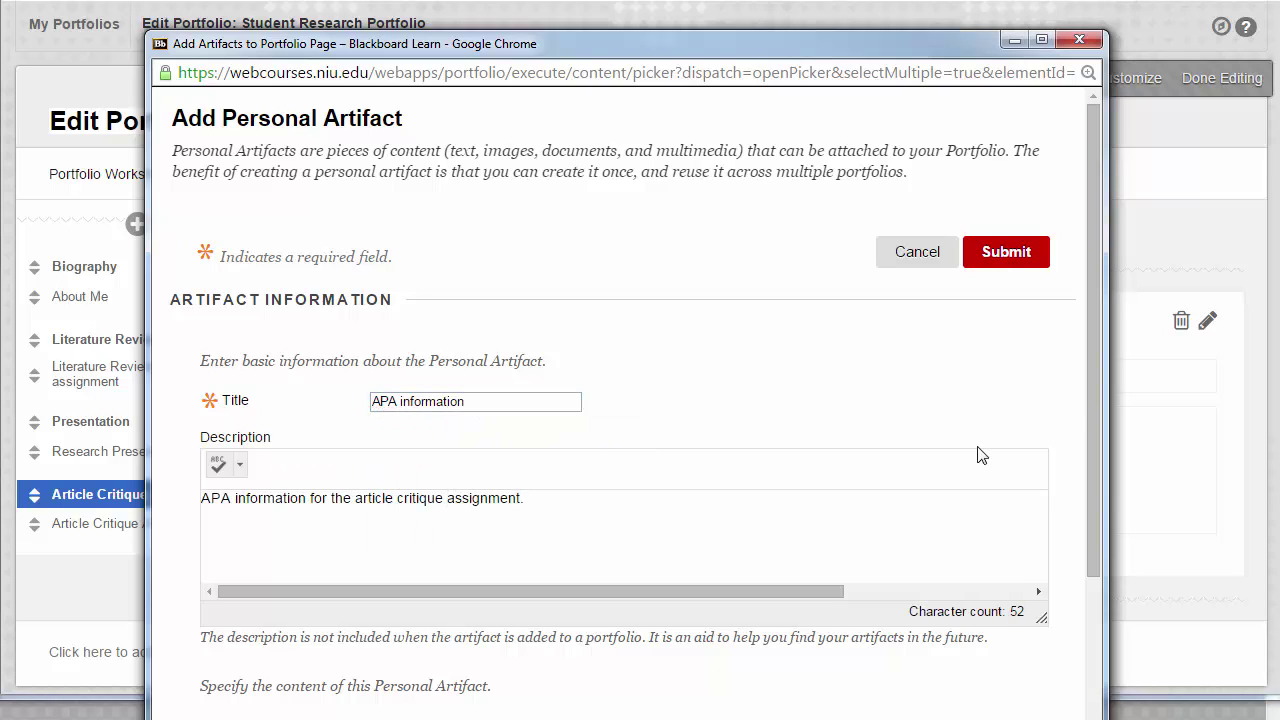
Scroll to Attach File and browse the computer for a file to attach.
drag(871, 55, 883, 0)
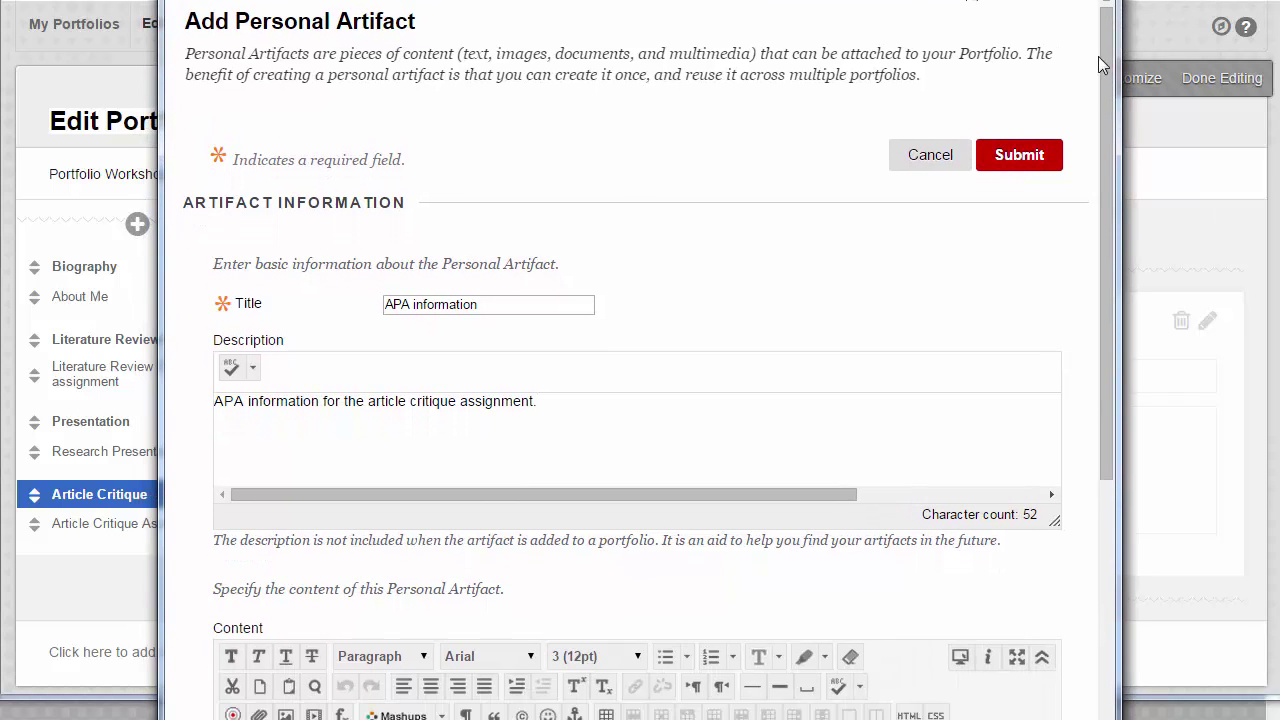
drag(1098, 56, 1113, 331)
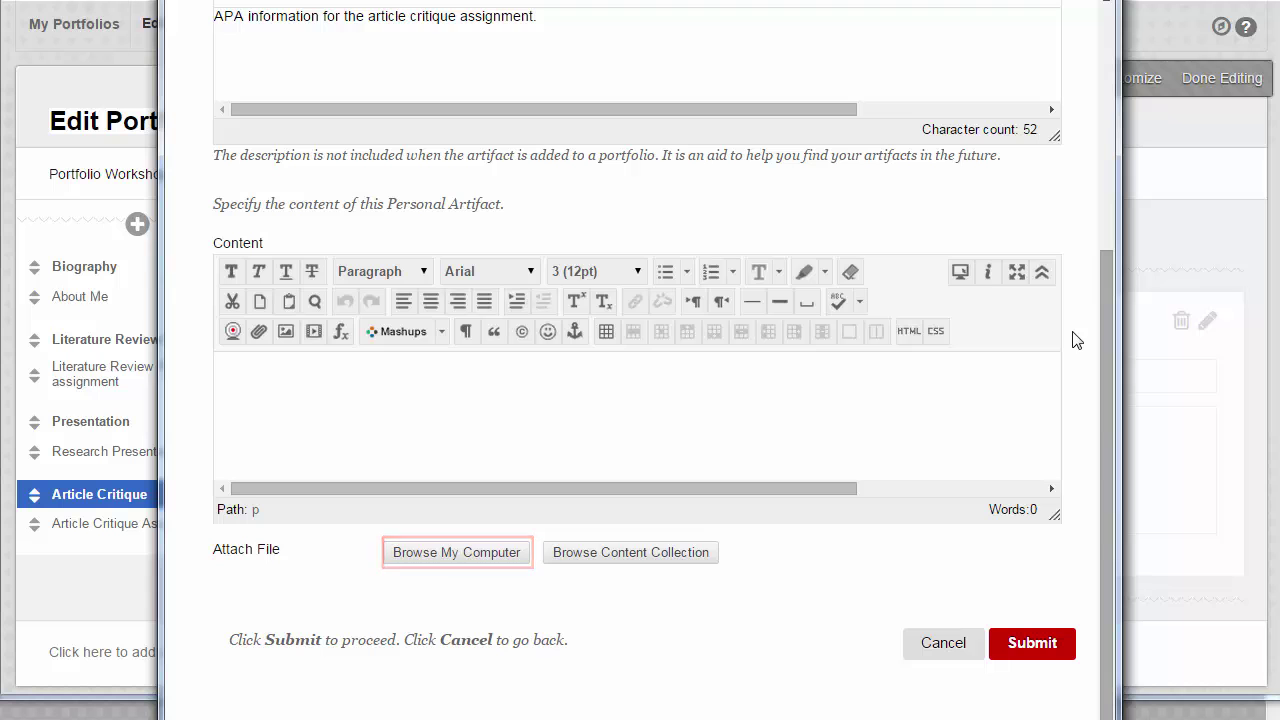
click(425, 556)
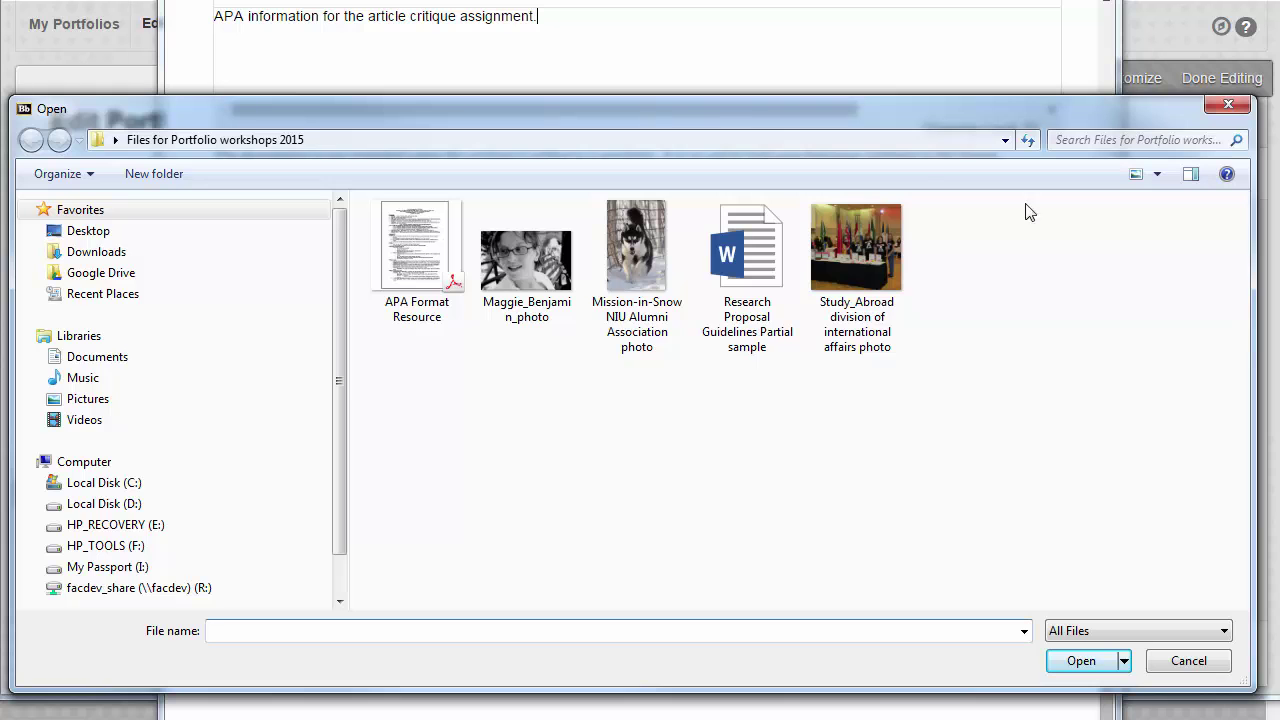
Attach APA Format Resource.pdf to the artifact and scroll to the form's bottom.
click(407, 255)
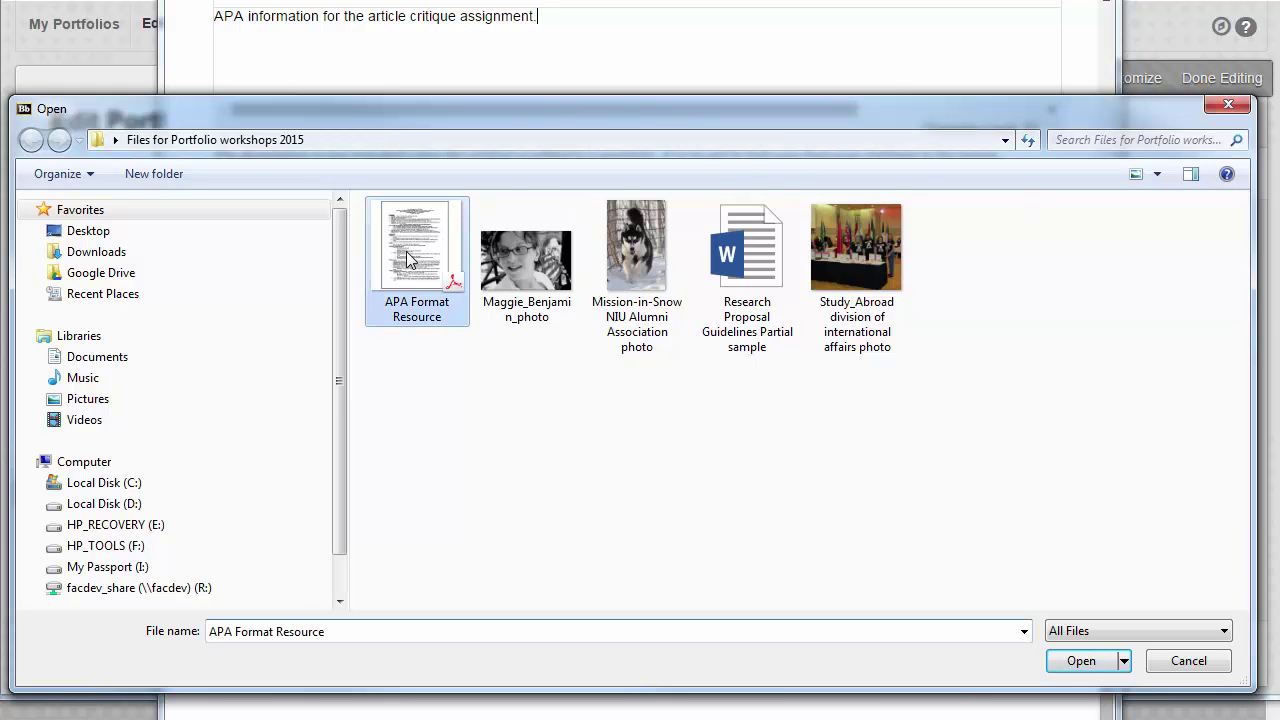
click(1082, 661)
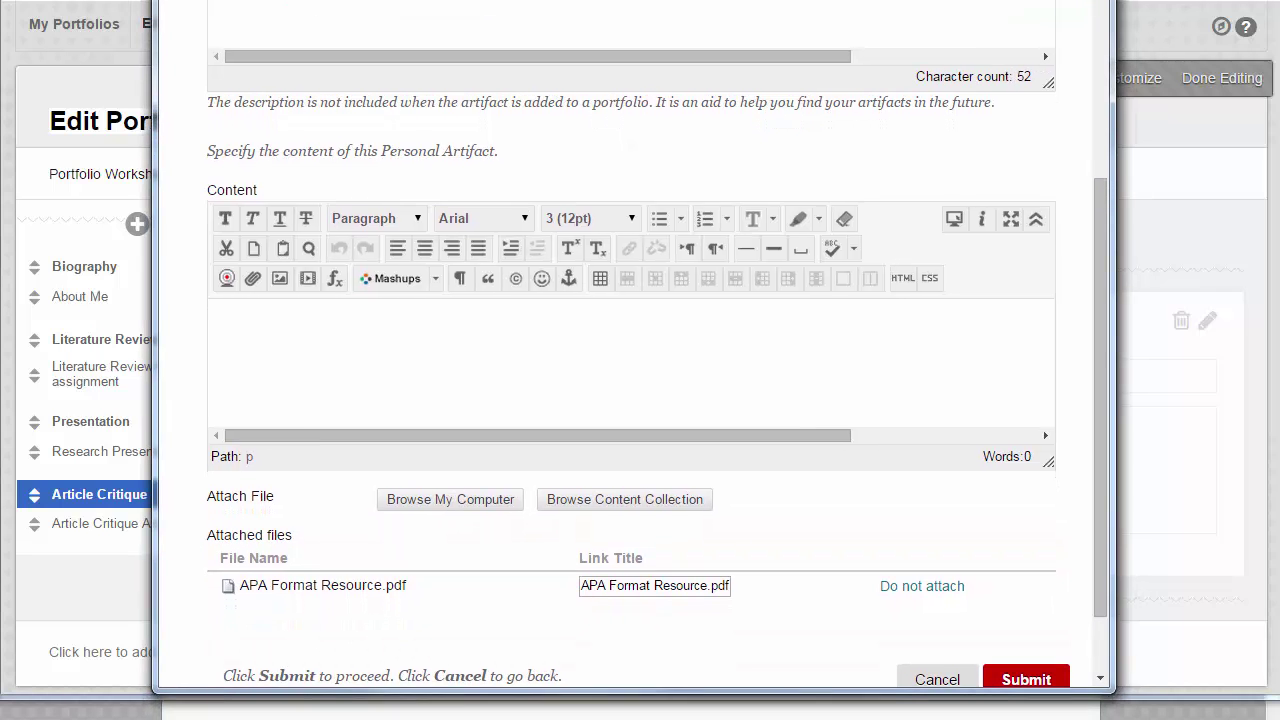
drag(1096, 295, 1165, 412)
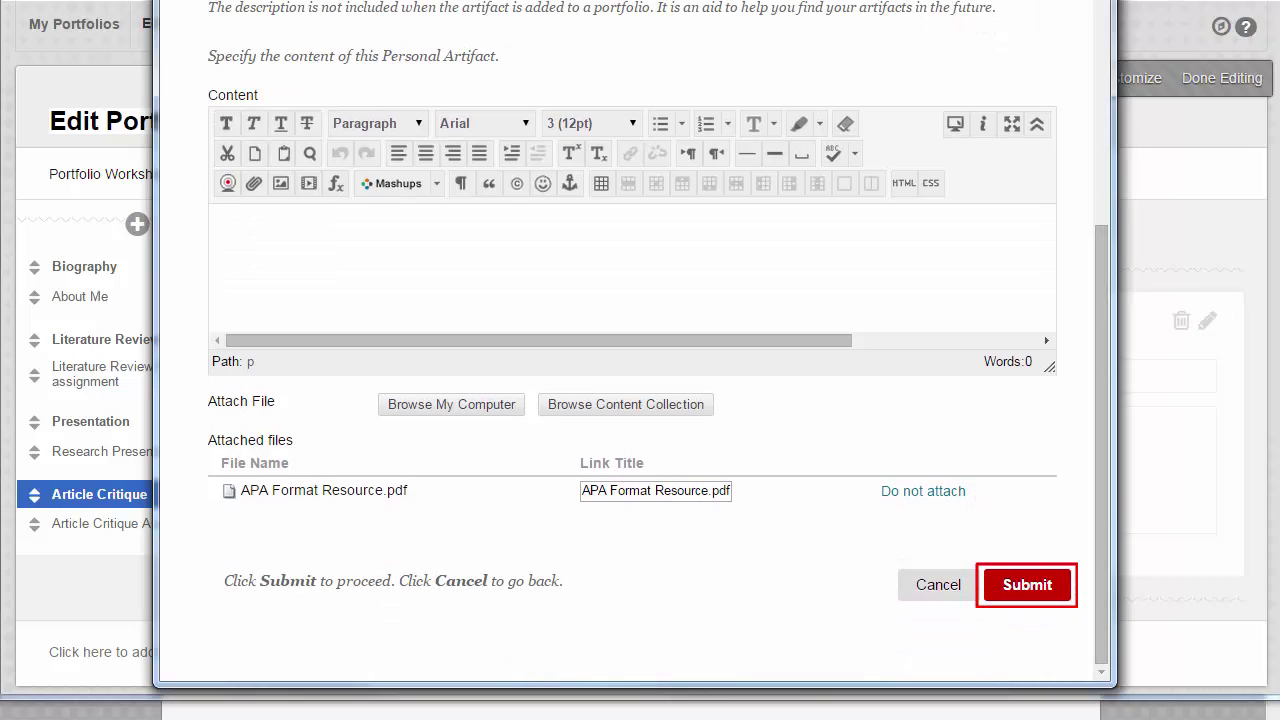
Submit the APA information artifact to the Article Critique Assignment section.
click(1006, 584)
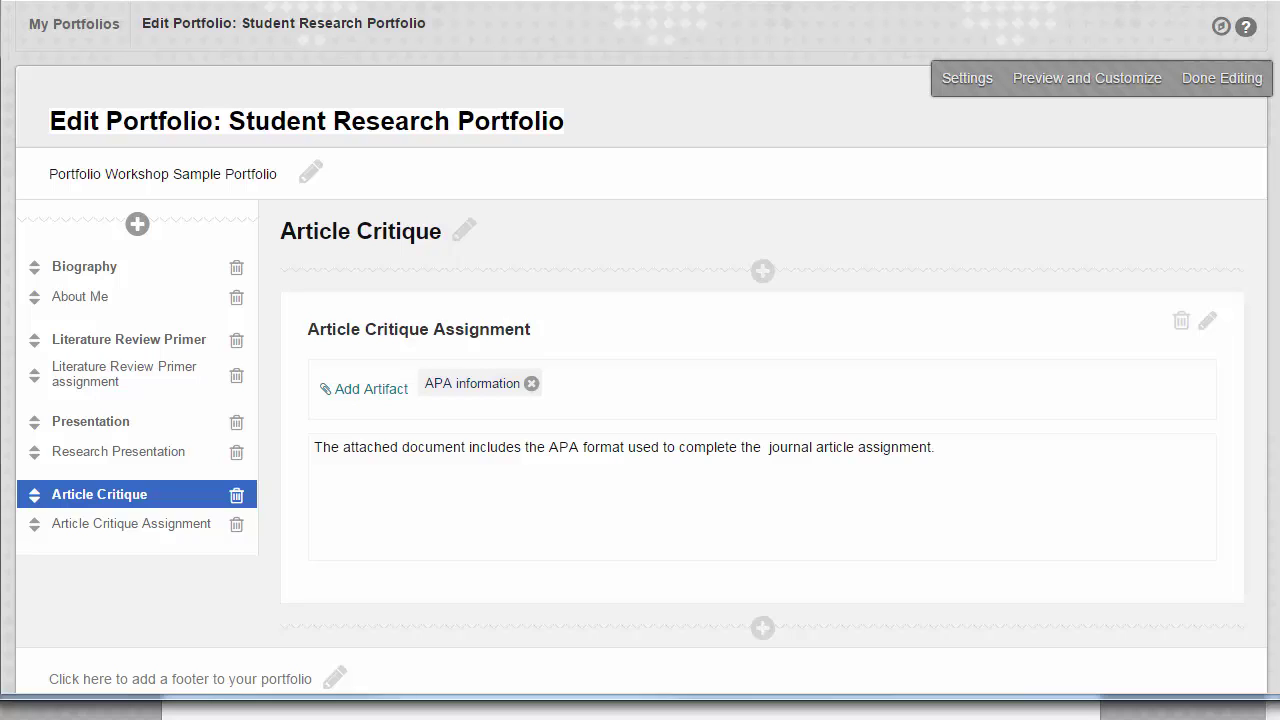
Go to the Literature Review Primer page and open its artifact picker.
click(88, 347)
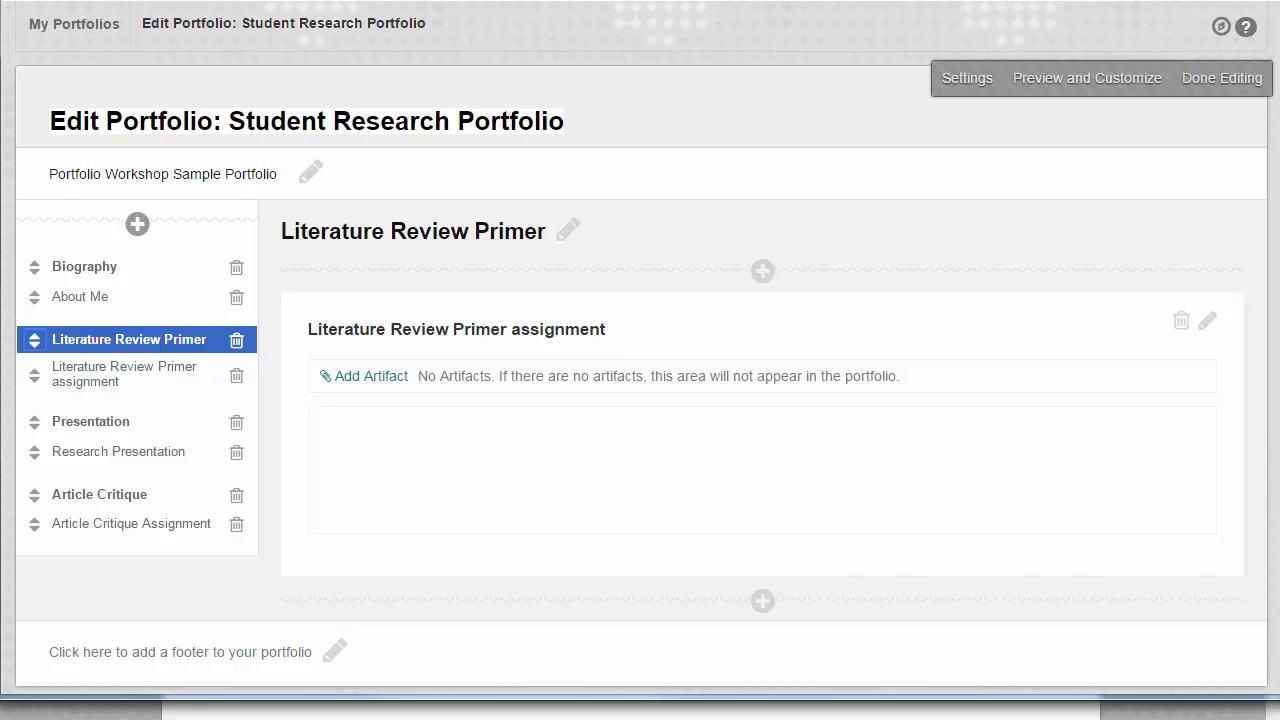
click(358, 378)
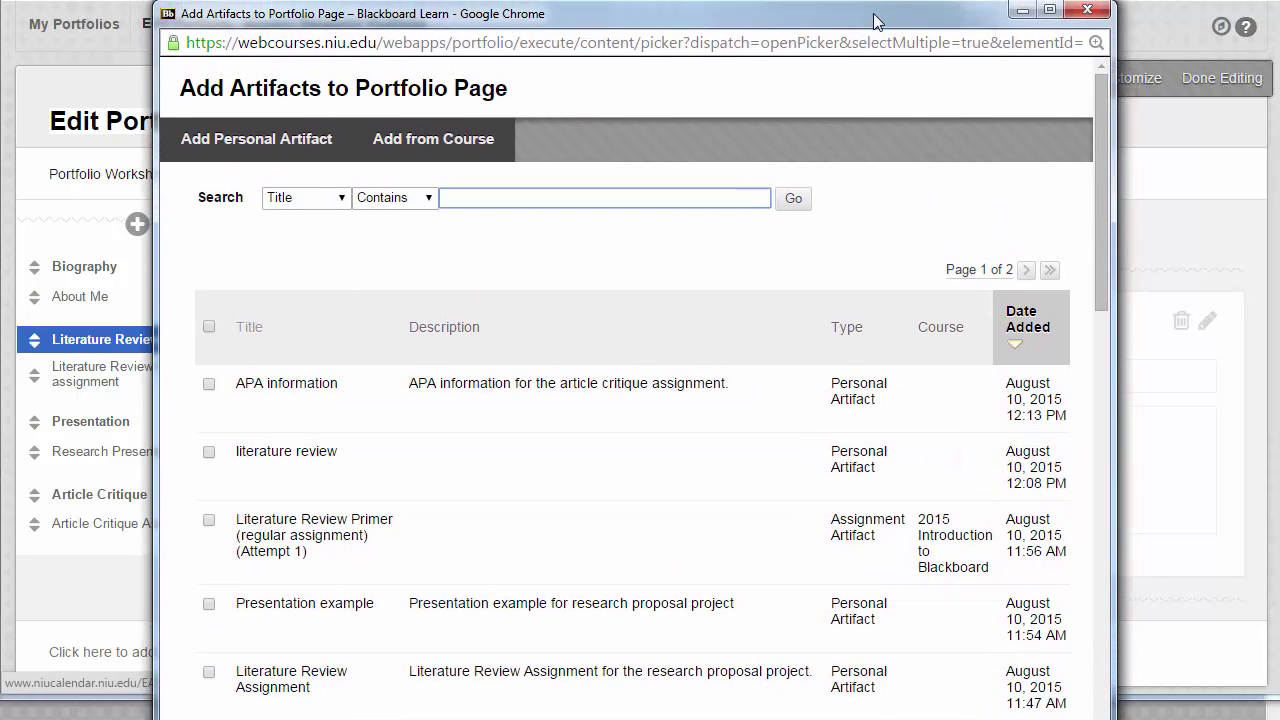
drag(873, 22, 873, 33)
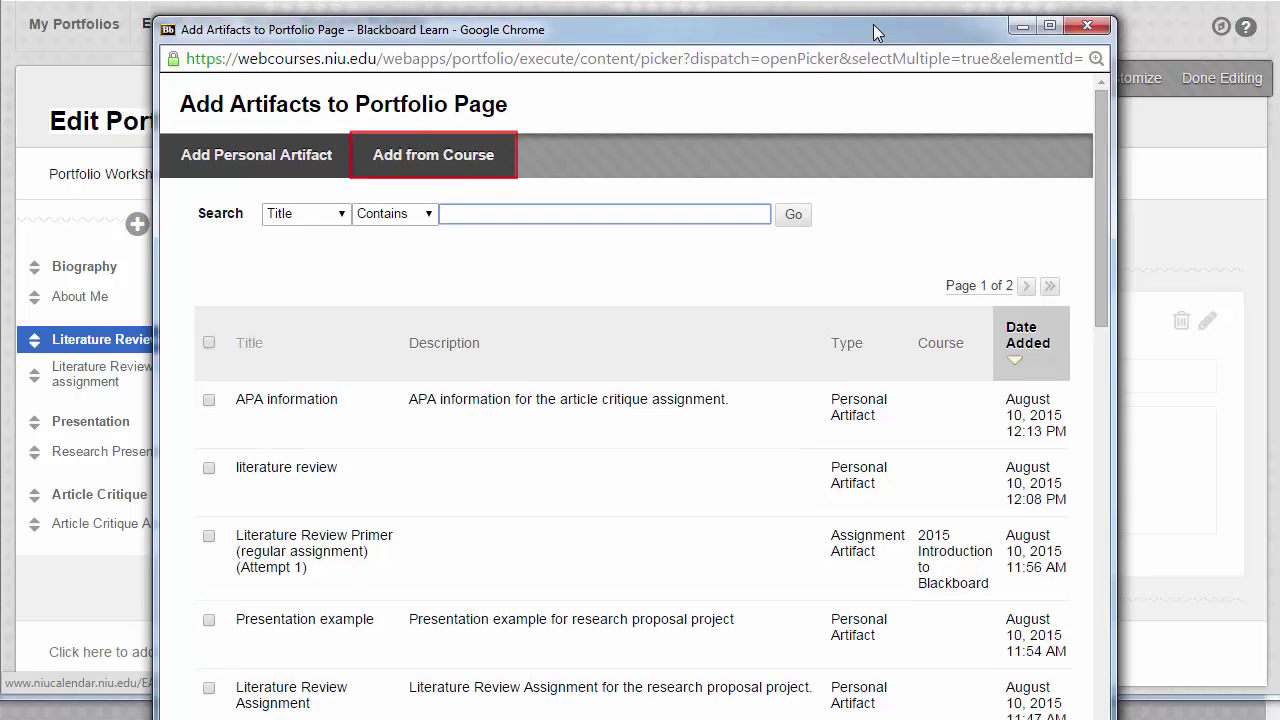
Select the Literature Review Primer assignment artifact from the 2015 Introduction to Blackboard course.
click(413, 166)
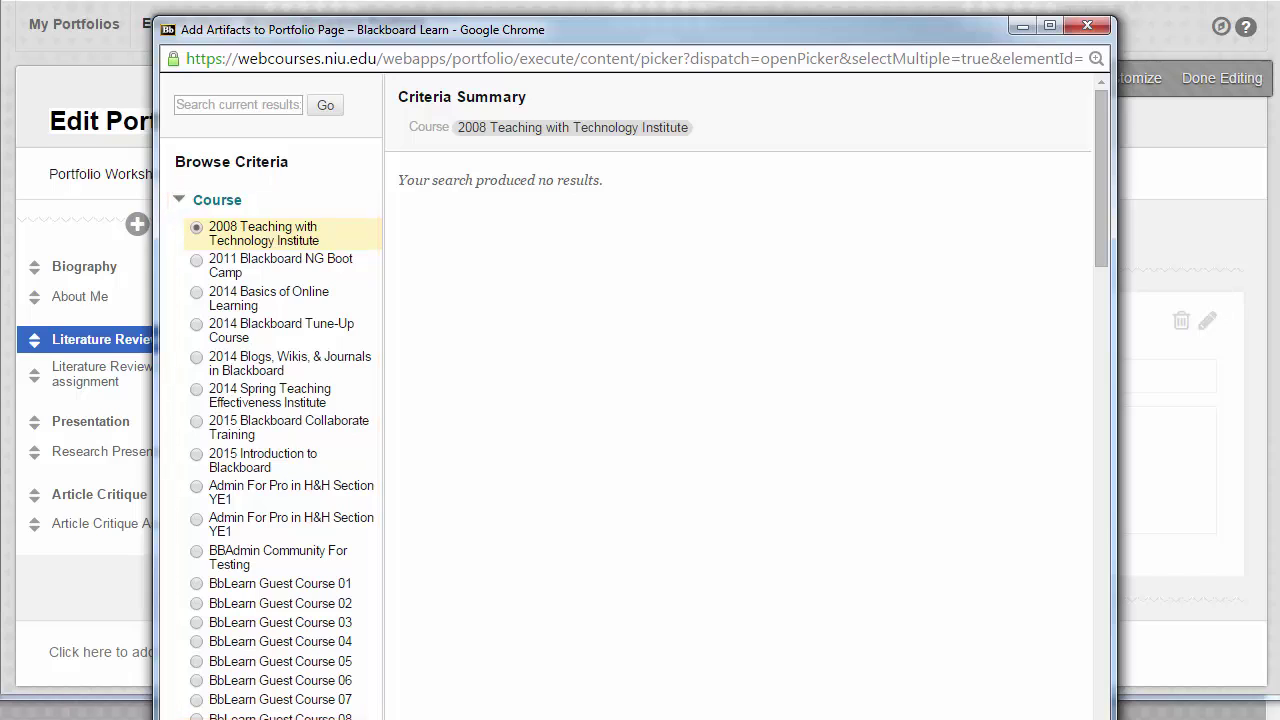
click(196, 454)
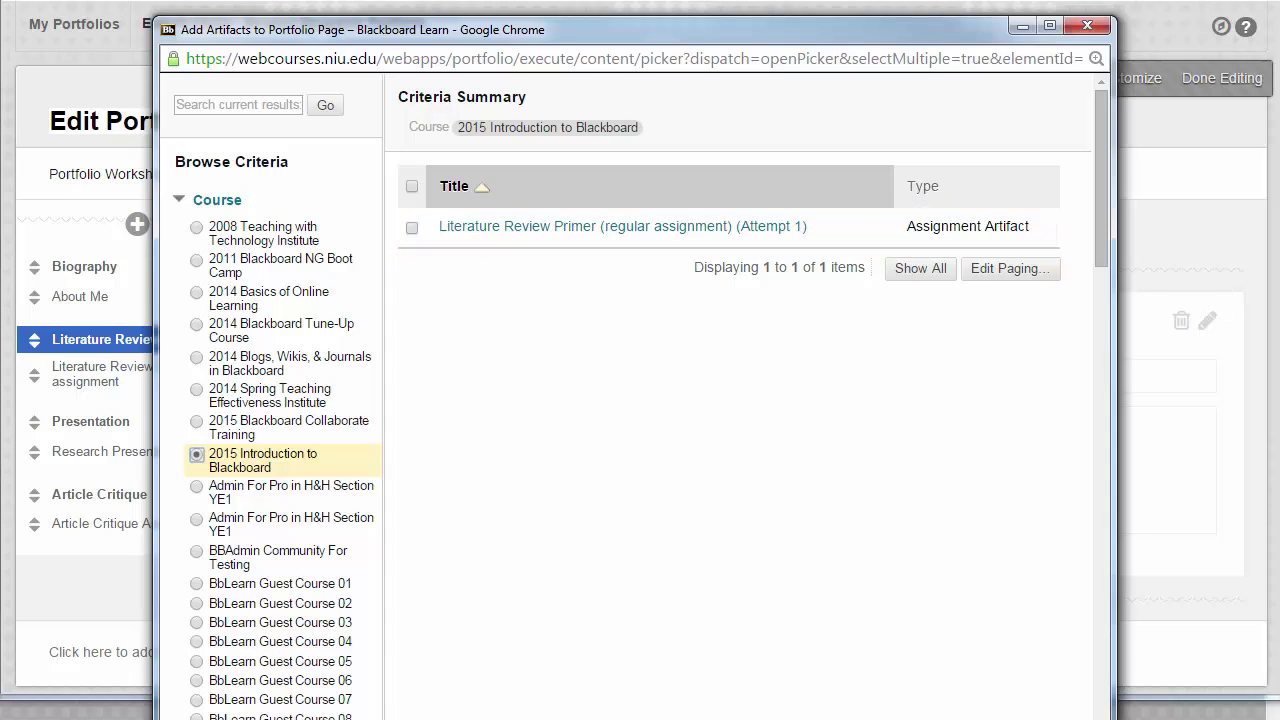
click(411, 228)
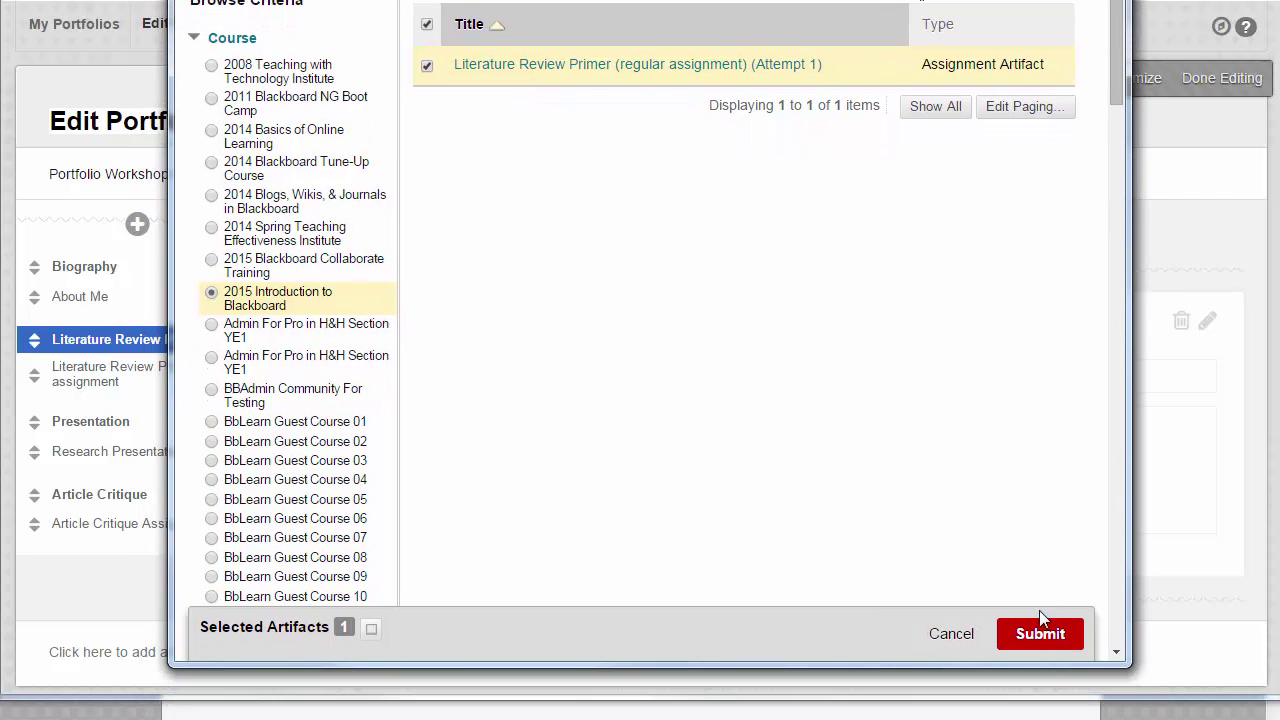
Submit the Literature Review Primer artifact to its section with description, name and submission information.
click(1038, 636)
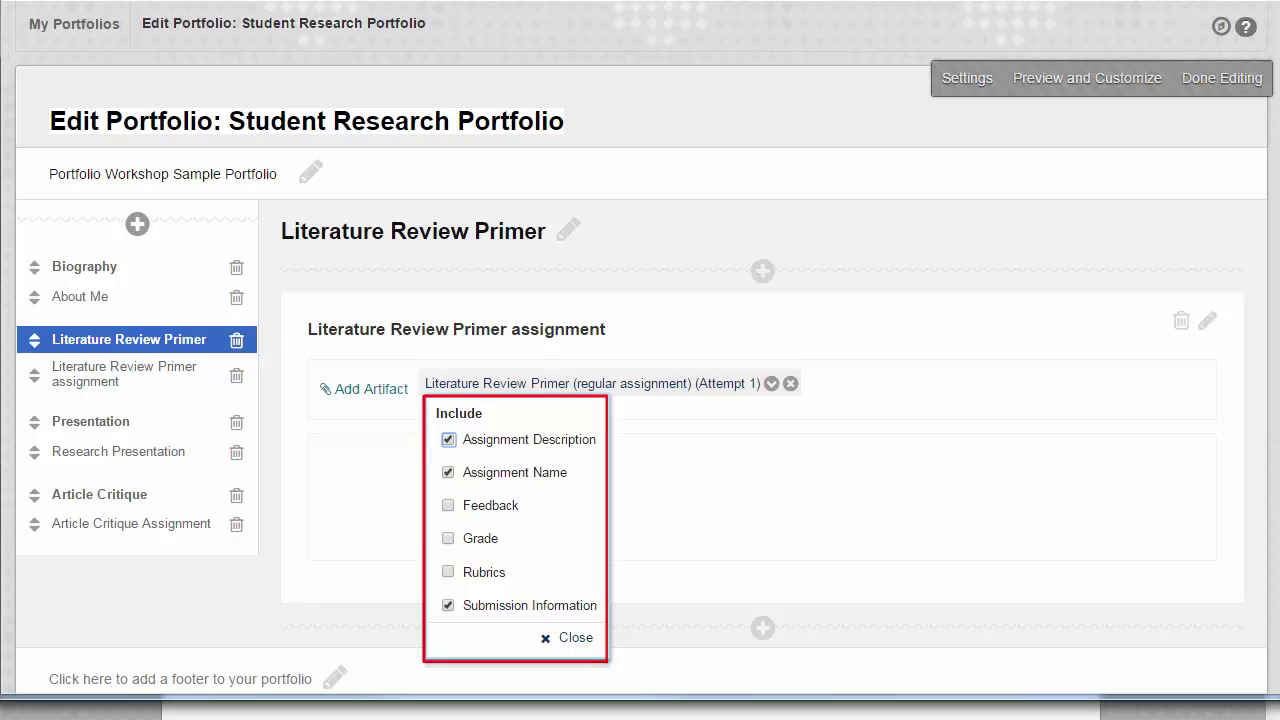
click(1212, 85)
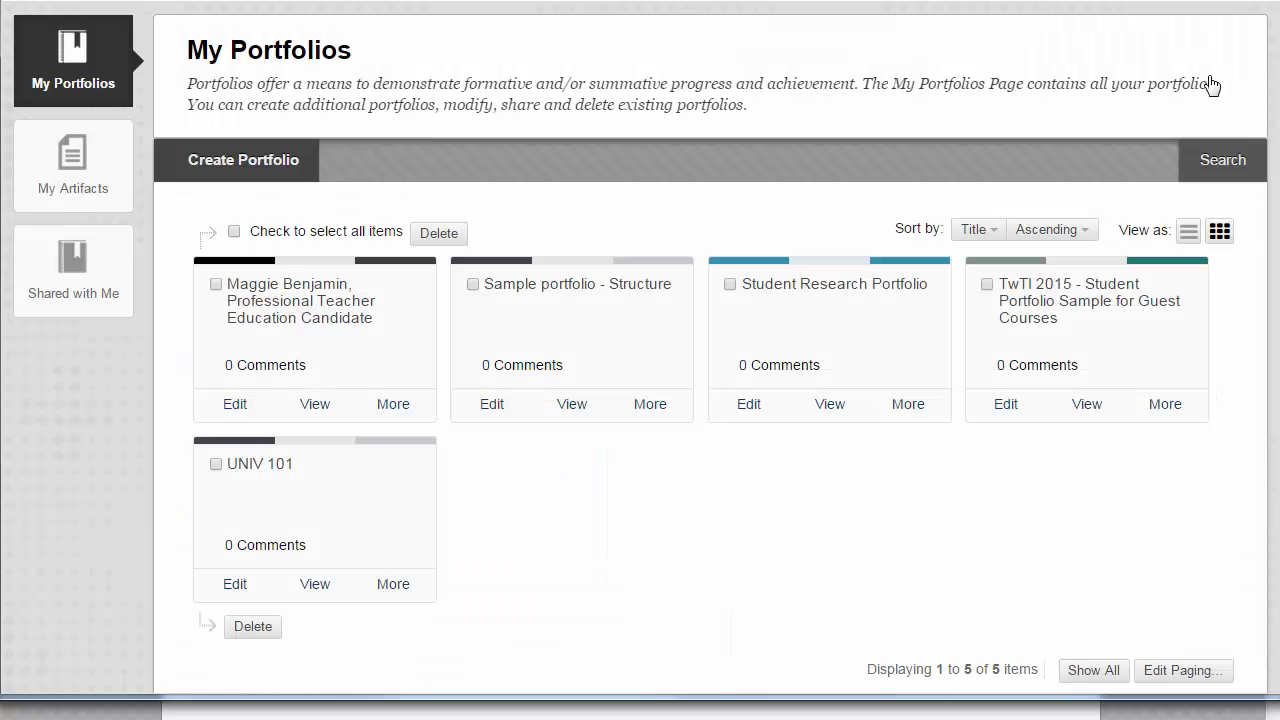